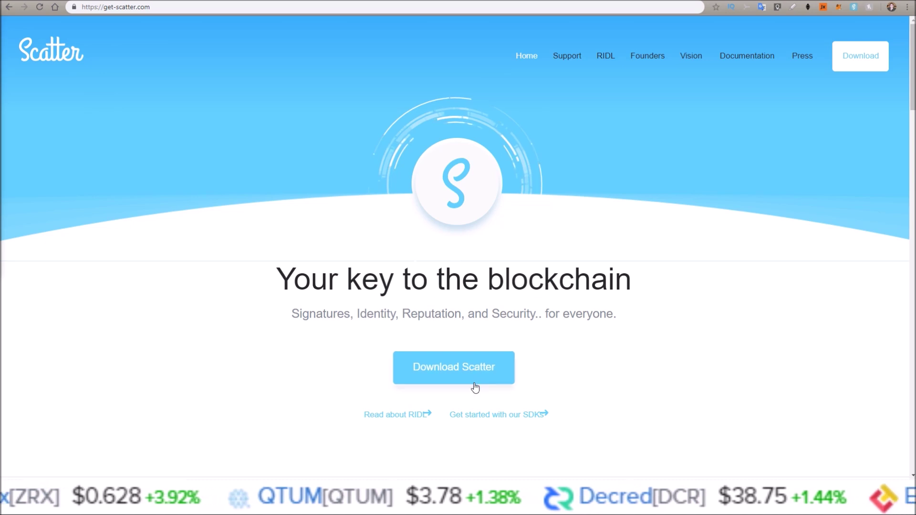
- Go to the Scatter desktop releases page and download the Windows installer win-scatter-9.2.0.exe
left_click(868, 56)
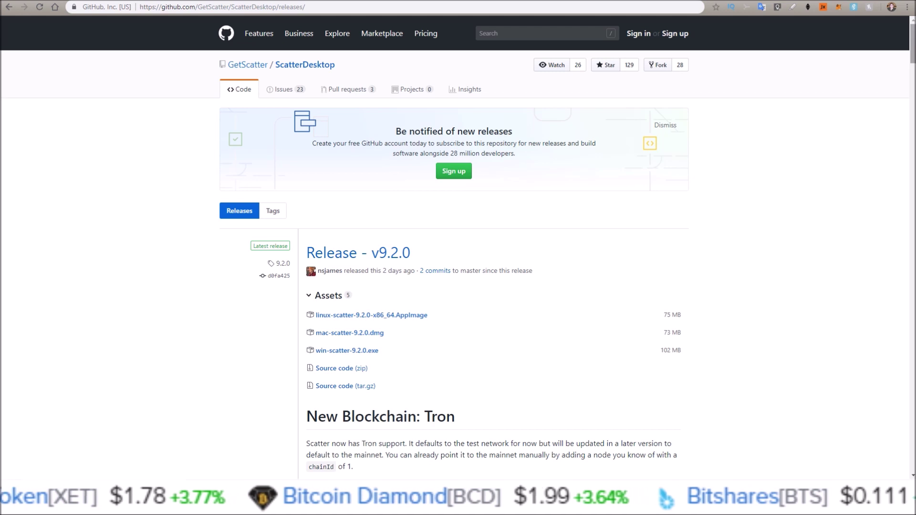
mouse_move(913, 49)
left_mouse_down()
mouse_move(913, 65)
mouse_move(914, 55)
left_mouse_up()
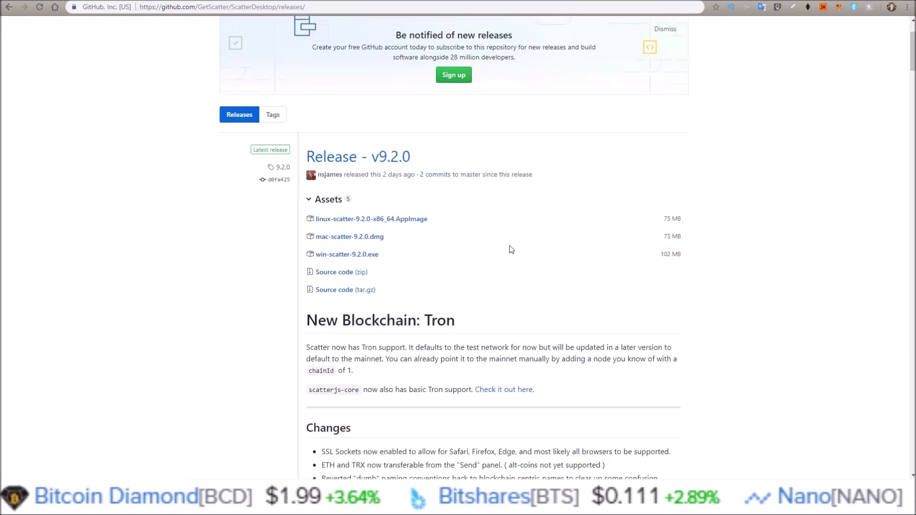
left_click_drag(309, 317, 462, 323)
left_click(464, 324)
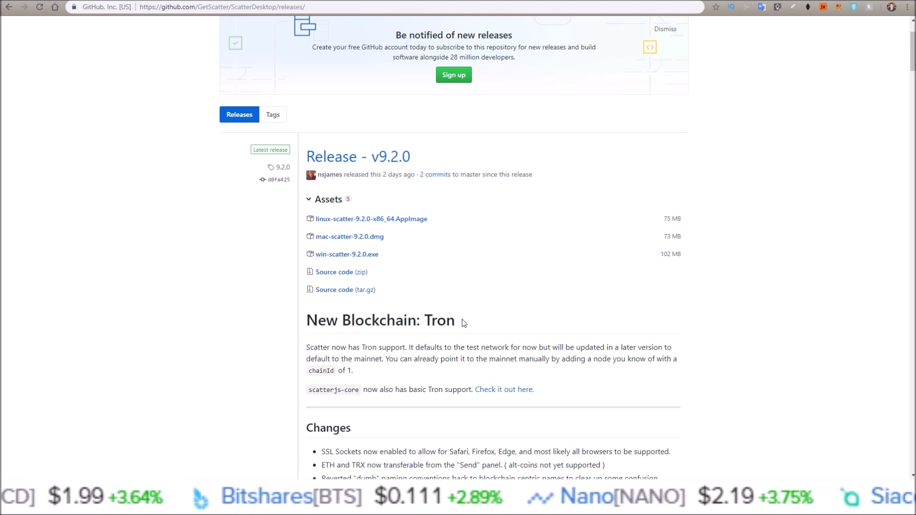
left_click(349, 256)
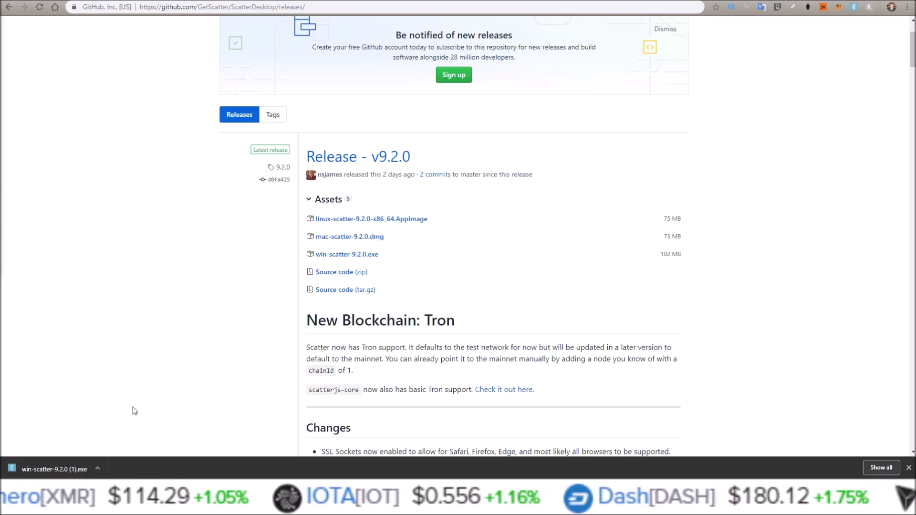
- Run the downloaded installer despite the SmartScreen warning and install Scatter for the current user only in the default folder
left_click(37, 469)
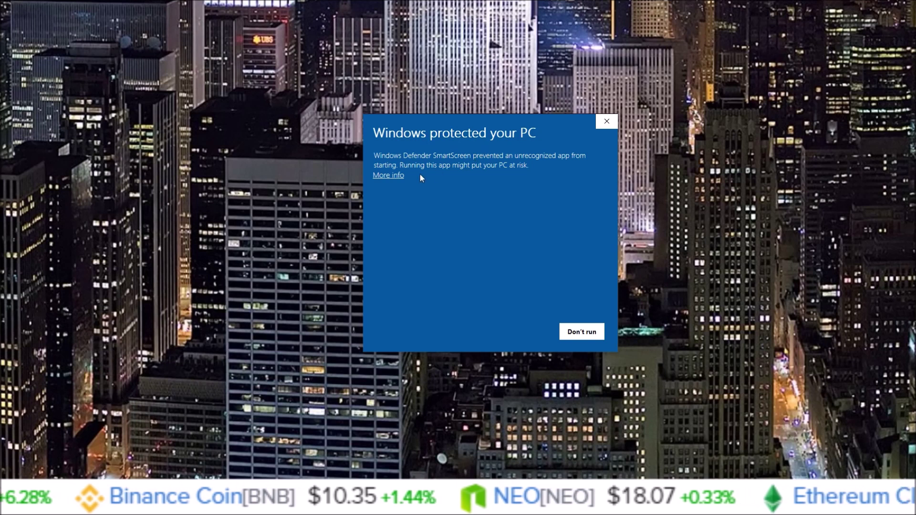
left_click(390, 177)
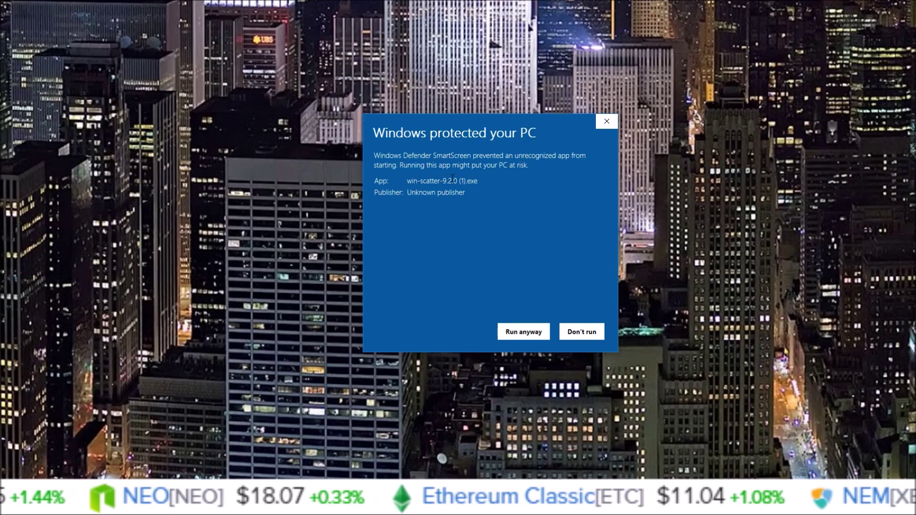
left_click(526, 331)
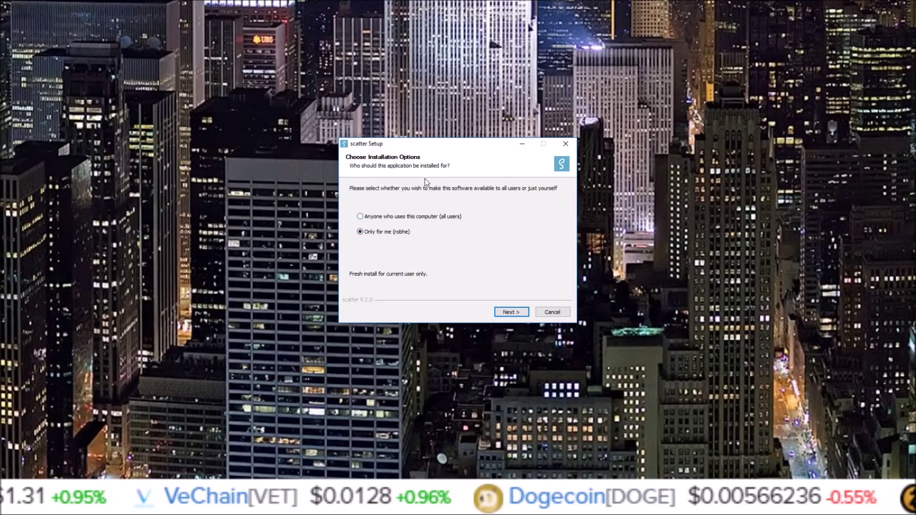
left_click(509, 313)
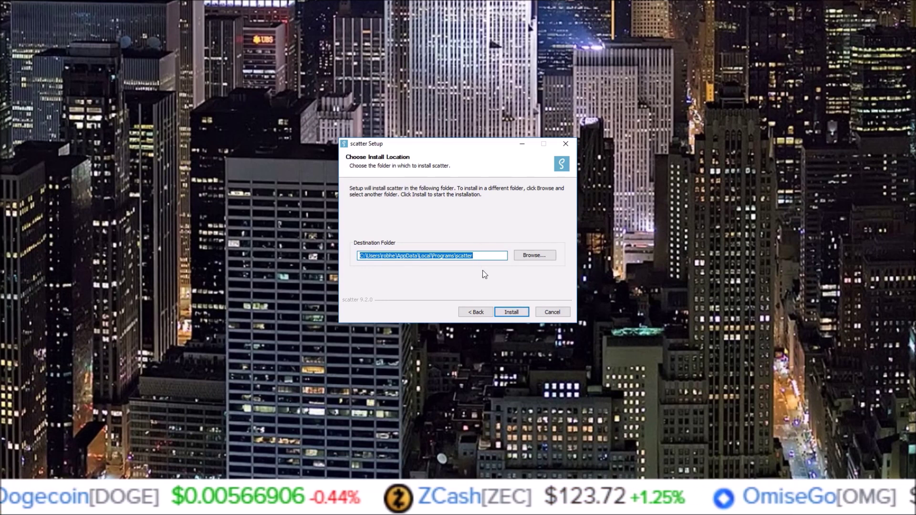
left_click(512, 313)
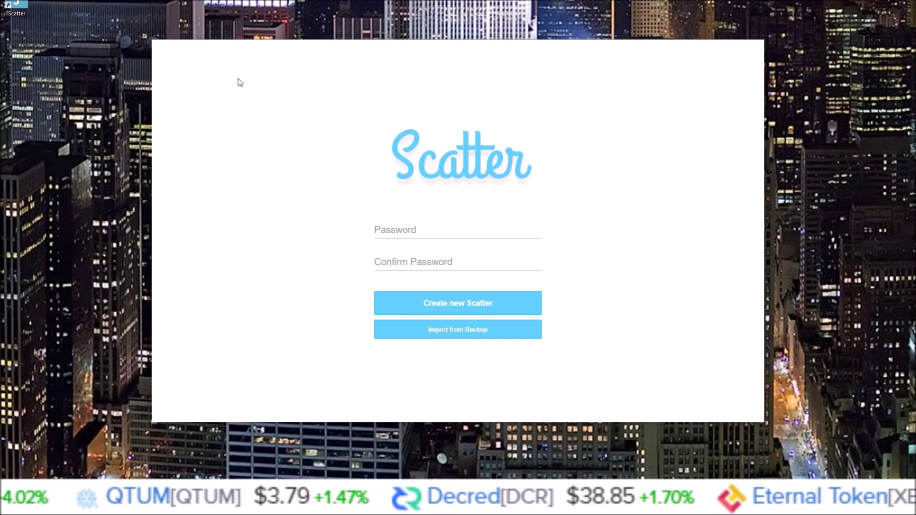
- Create a new Scatter, entering the account password in both the password and confirmation fields
left_click(459, 228)
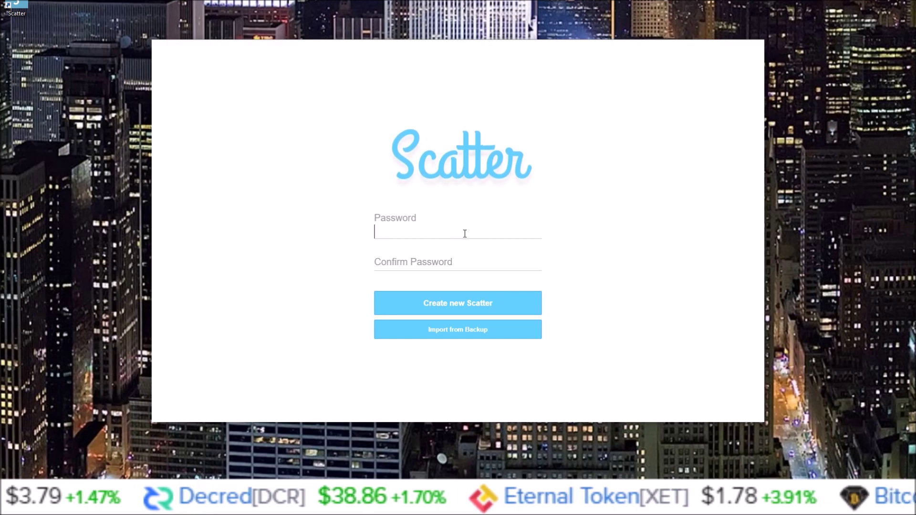
key("ctrl+v")
left_click(410, 261)
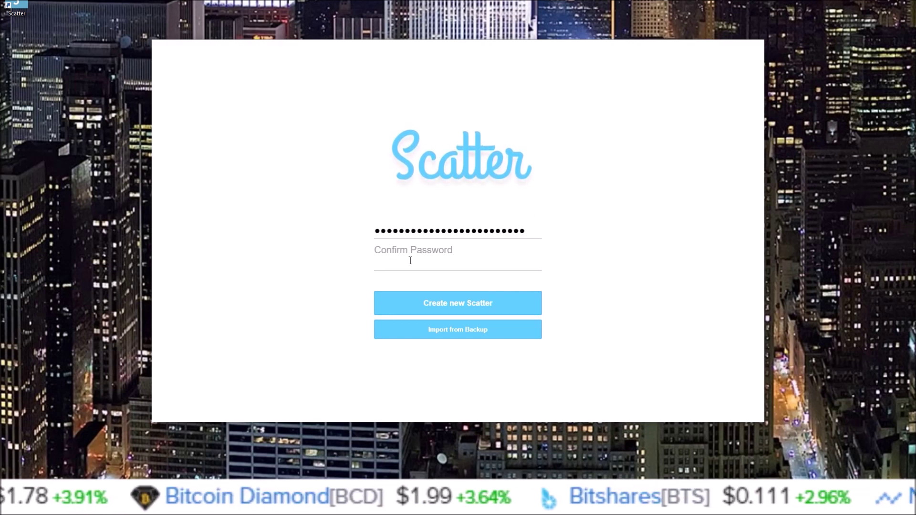
key("ctrl+v")
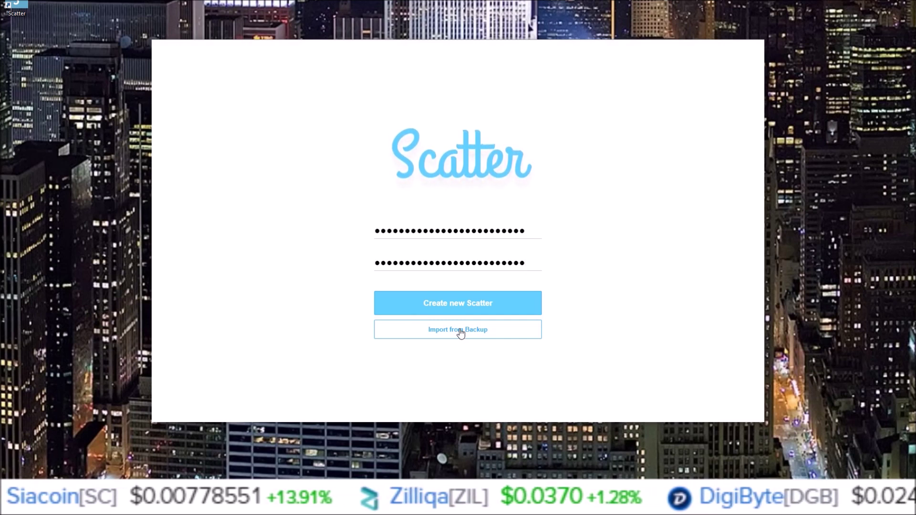
left_click(447, 304)
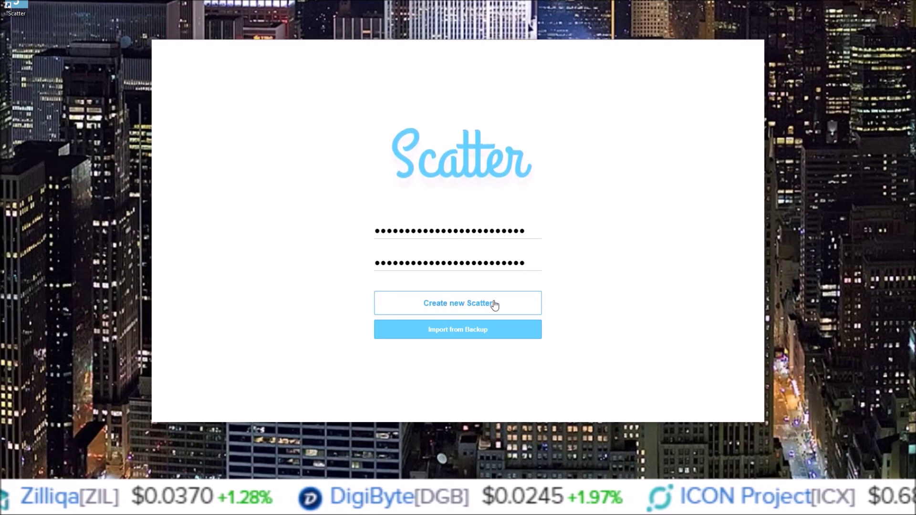
left_click(456, 307)
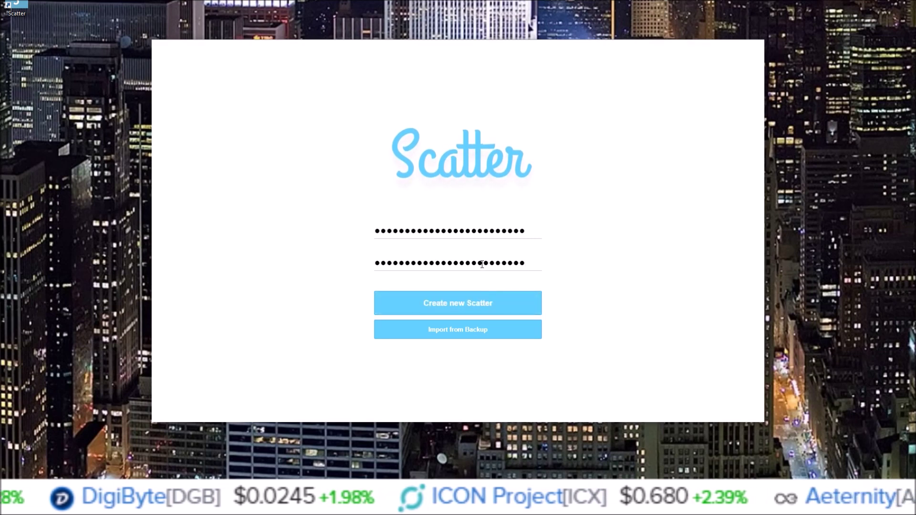
left_click(463, 313)
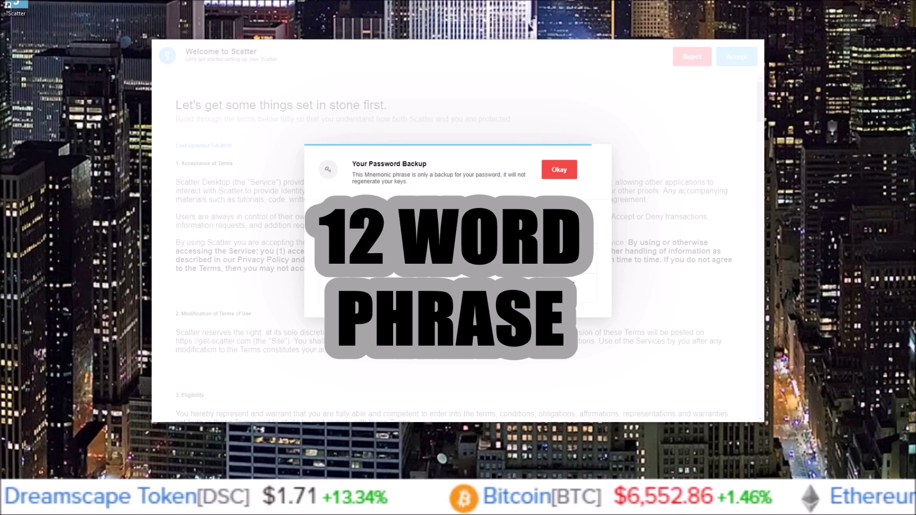
- Accept the terms of use after acknowledging the password backup phrase, and choose an automatic backup location
left_click(558, 171)
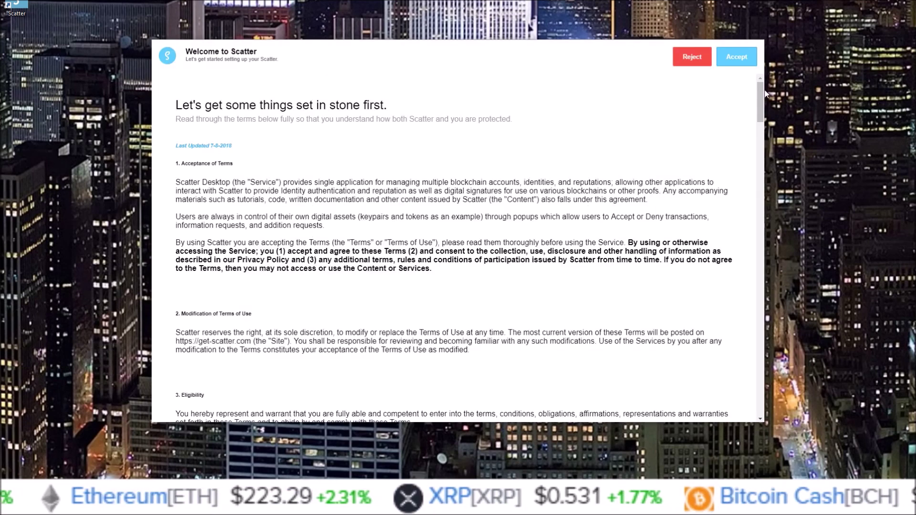
mouse_move(760, 88)
left_mouse_down()
mouse_move(747, 198)
mouse_move(755, 406)
mouse_move(745, 78)
left_mouse_up()
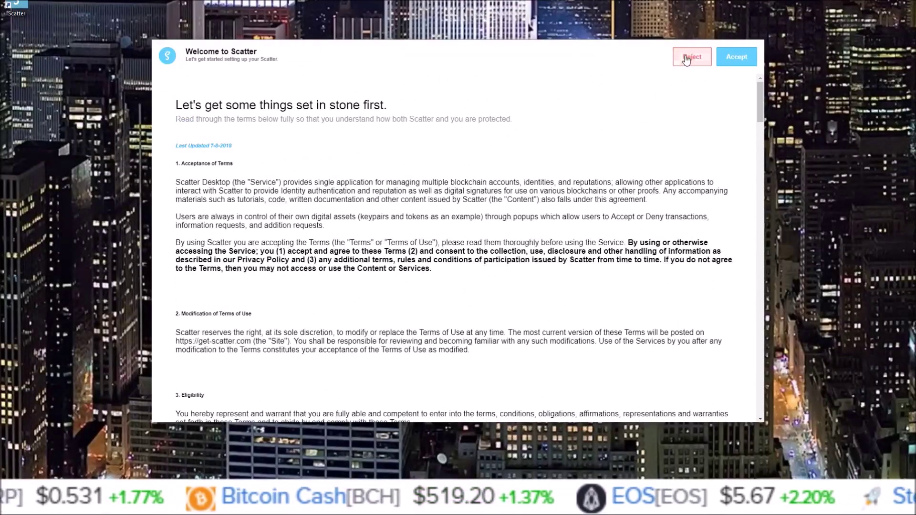
left_click(738, 58)
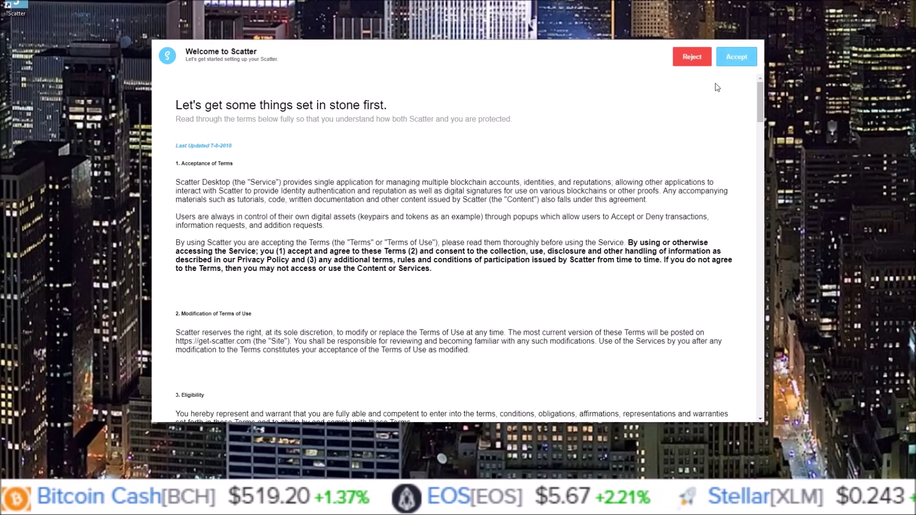
left_click(738, 60)
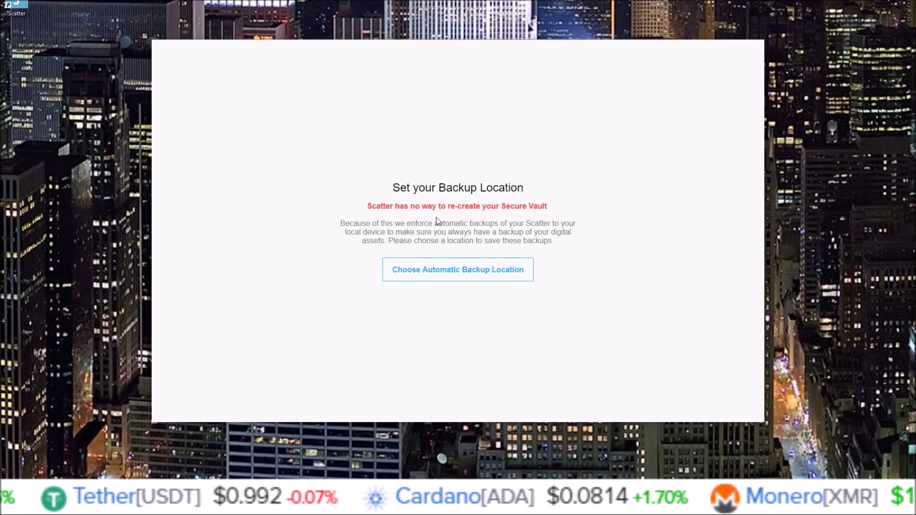
left_click(456, 273)
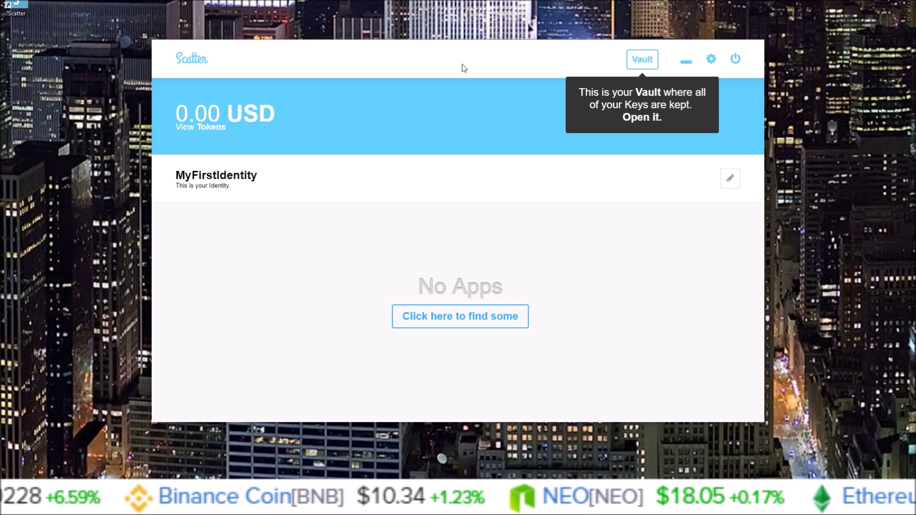
- Add a new vault entry using the Import option and name it after the EOS account
left_click(639, 65)
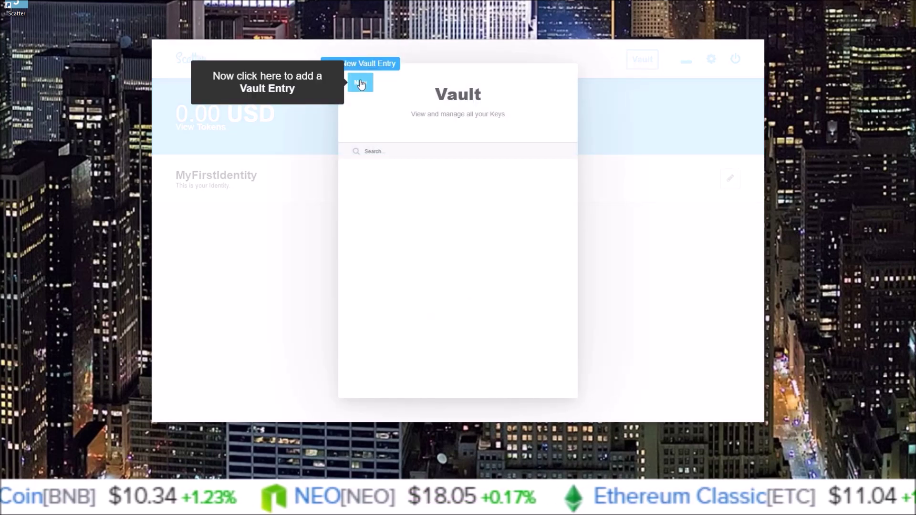
left_click(361, 84)
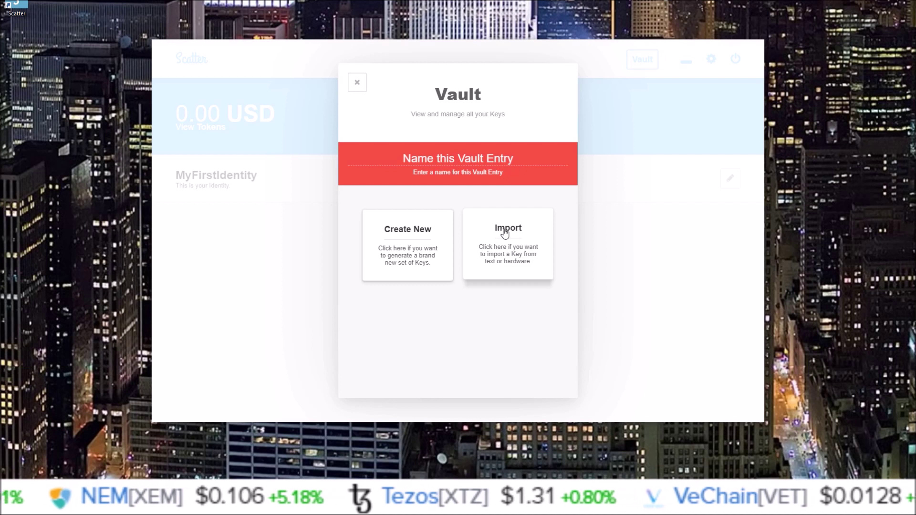
left_click(505, 230)
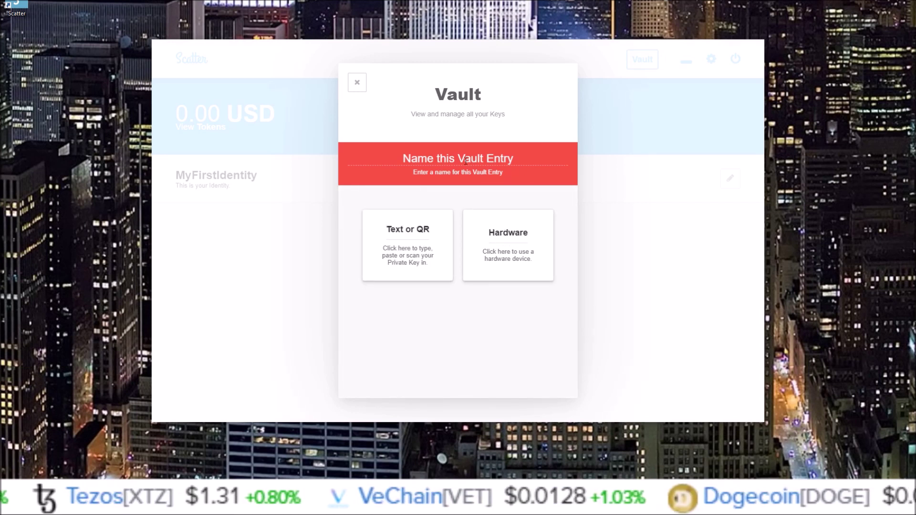
left_click(458, 159)
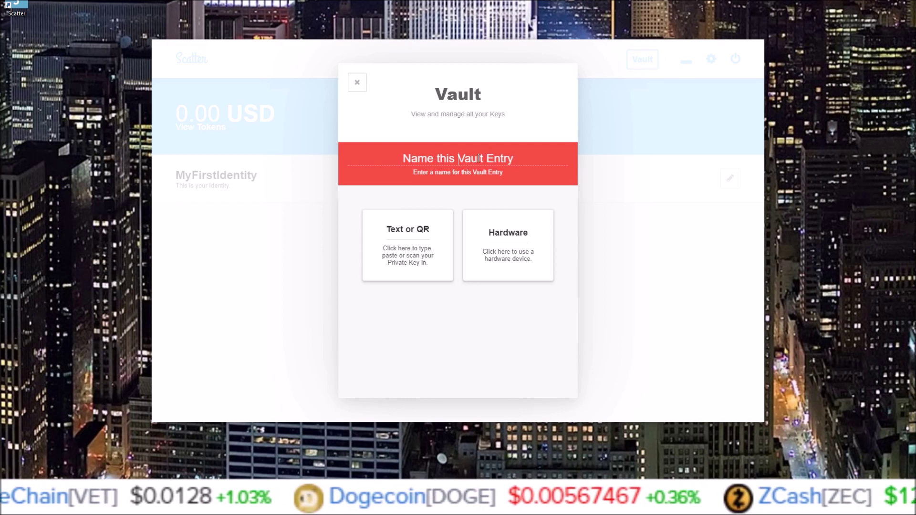
type("SendEOS")
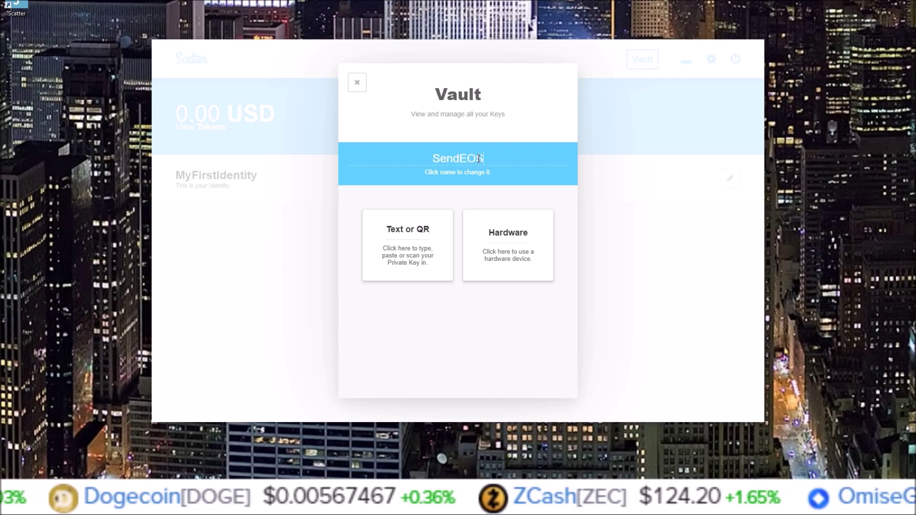
type(" to R")
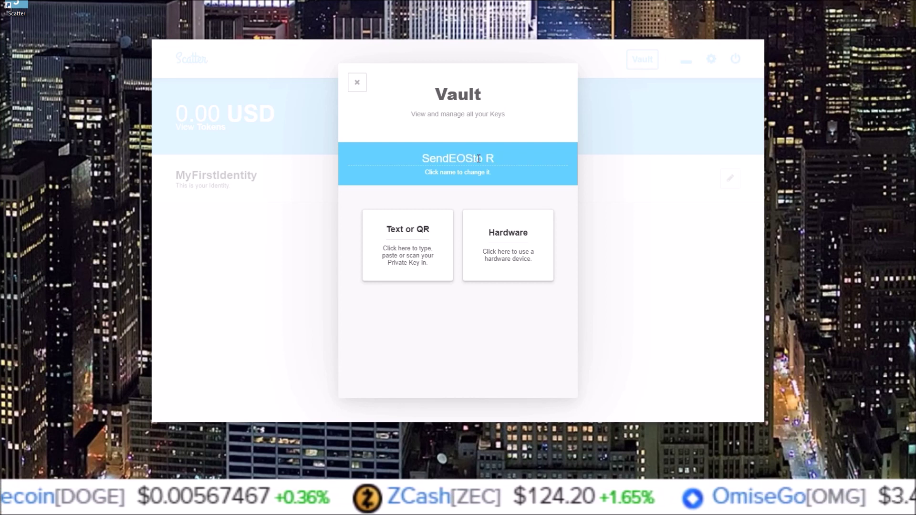
key("BackSpace")
key("BackSpace")
type("Rob")
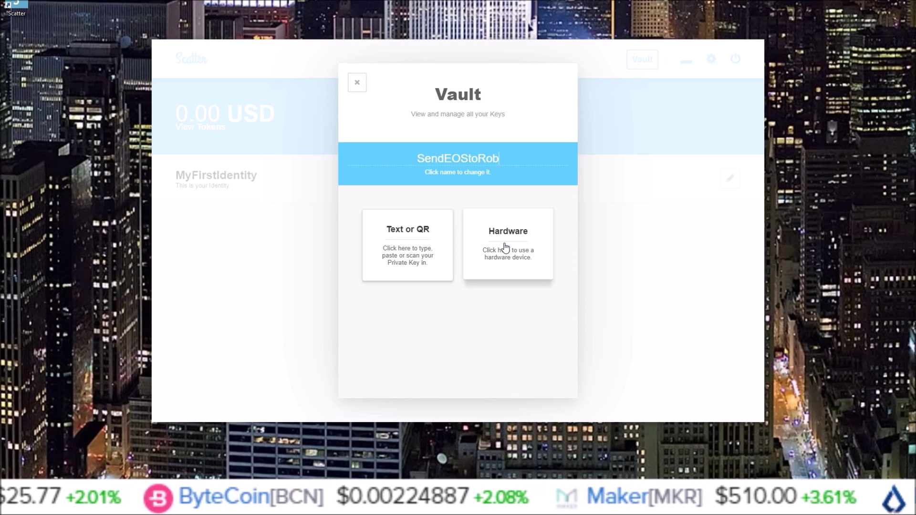
- Import the account's private key into the vault entry through the Text or QR option, and close the vault
left_click(403, 241)
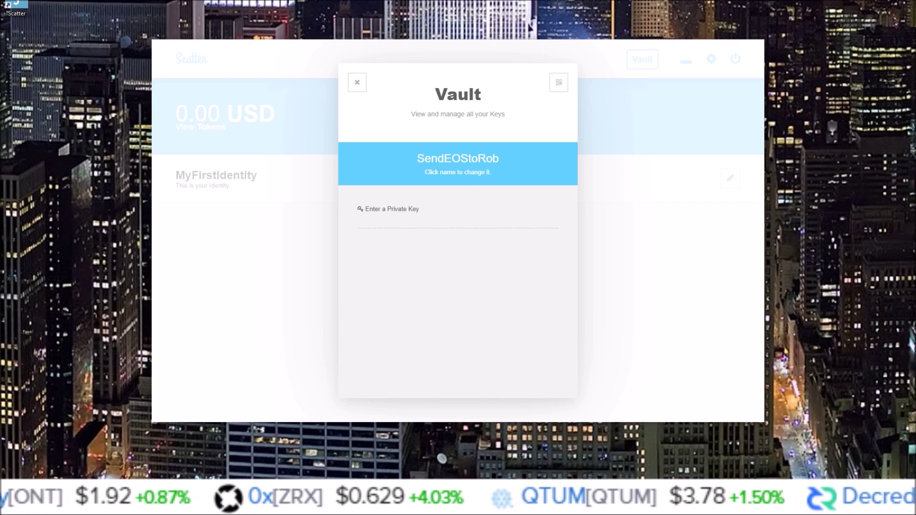
key("ctrl+v")
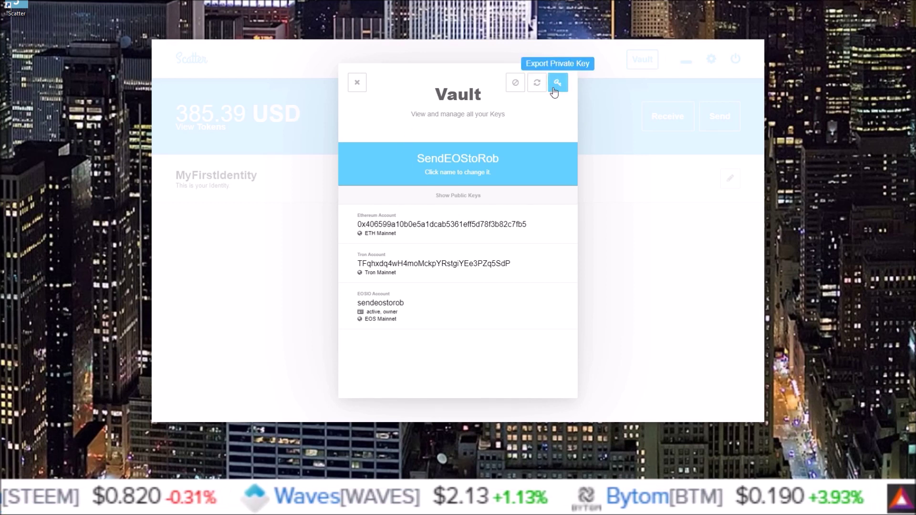
left_click(357, 85)
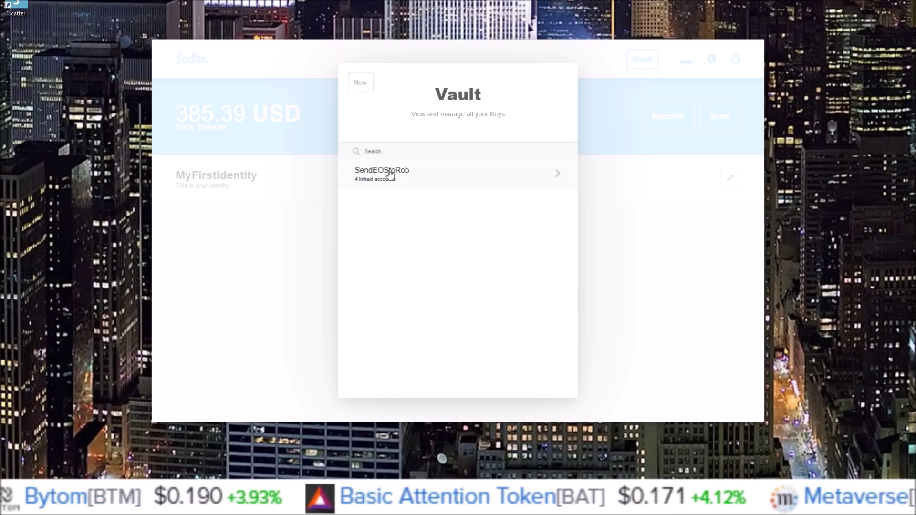
left_click(277, 236)
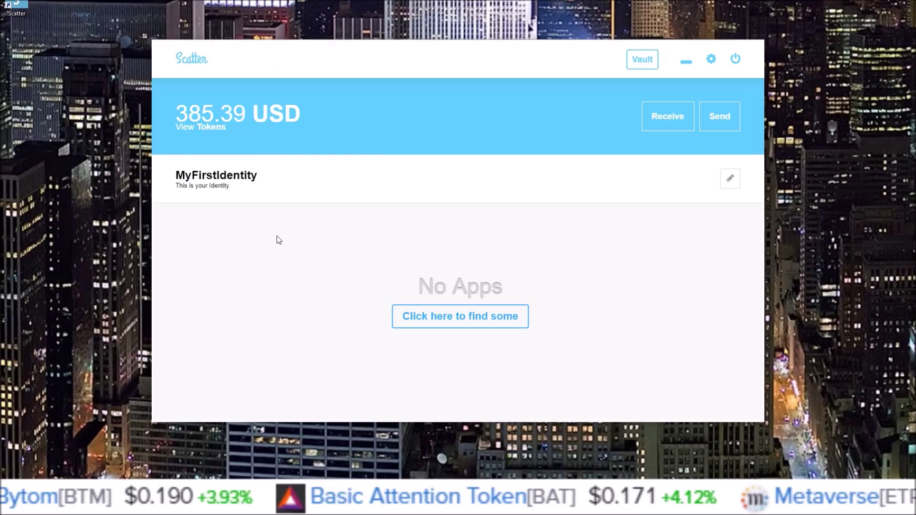
- Reopen the vault to review the blockchain accounts linked to the imported entry, and close it again
left_click(635, 67)
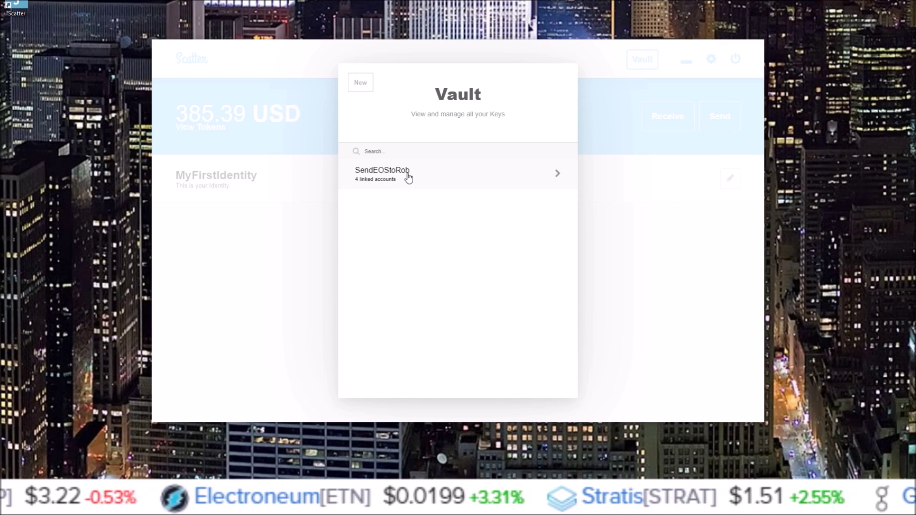
left_click(408, 176)
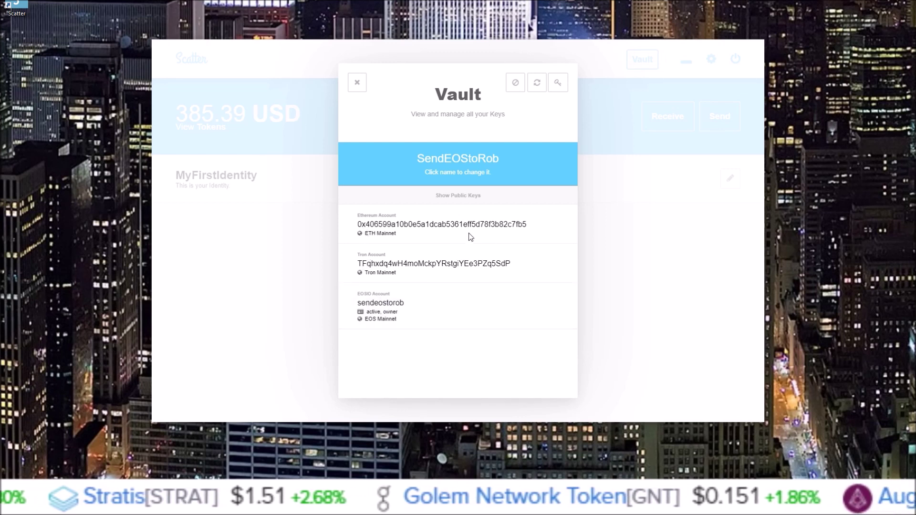
left_click(357, 82)
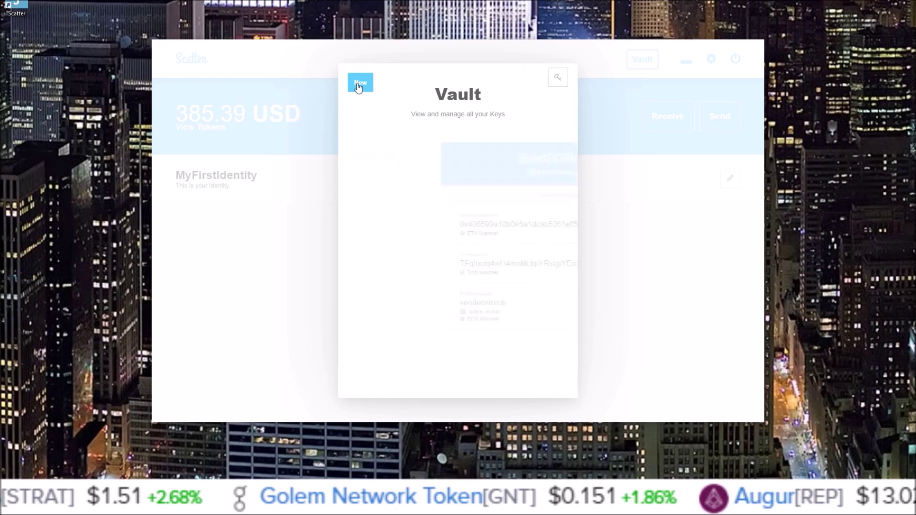
left_click(310, 247)
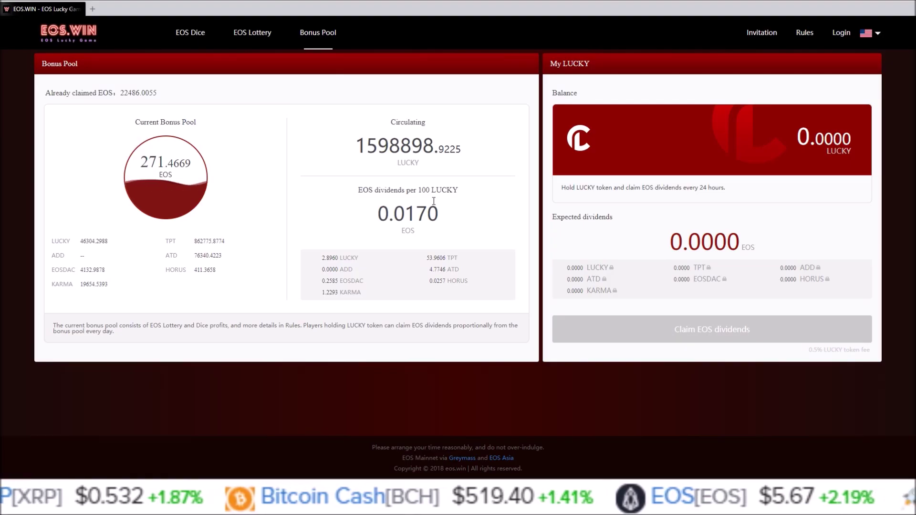
- Log into EOS.WIN through Scatter using the EOS account's active permission
left_click(839, 35)
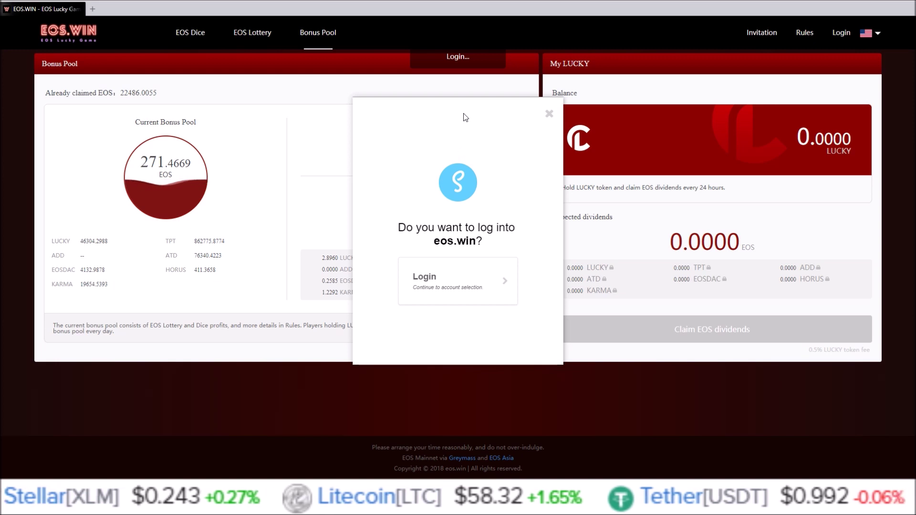
left_click_drag(468, 116, 486, 109)
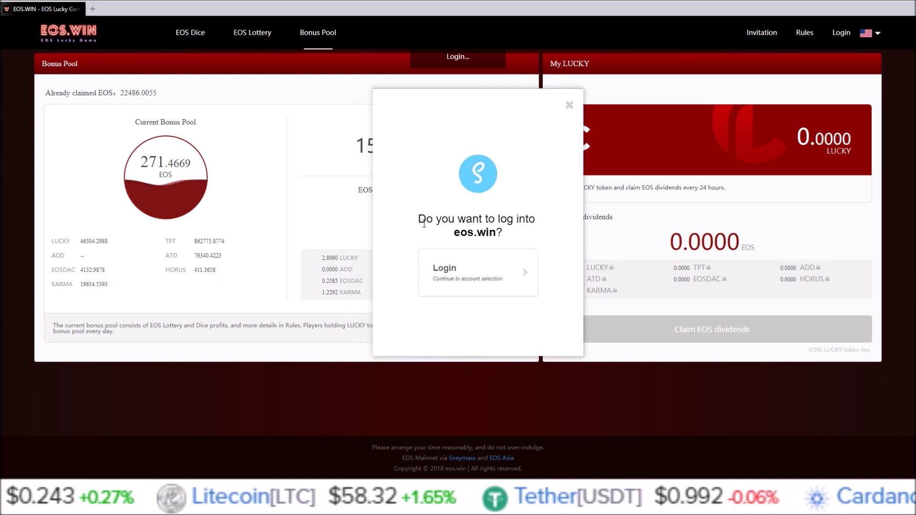
left_click(475, 276)
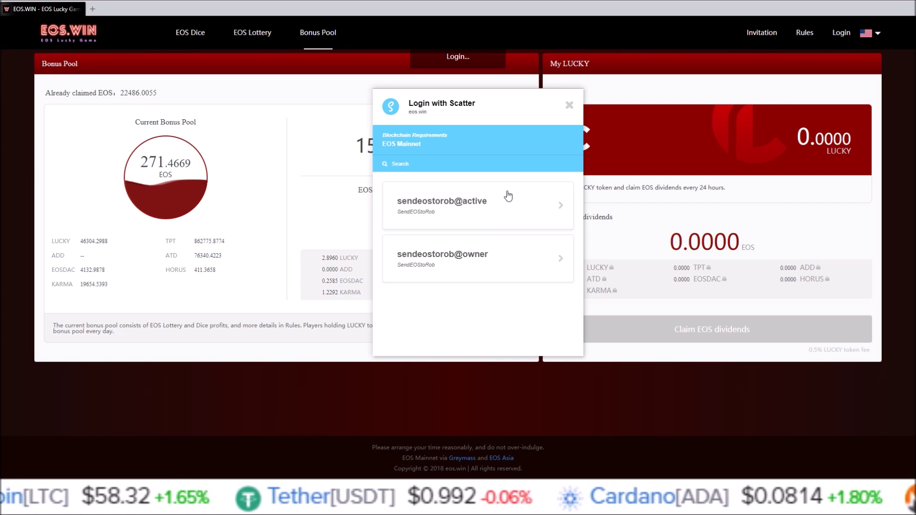
left_click(438, 204)
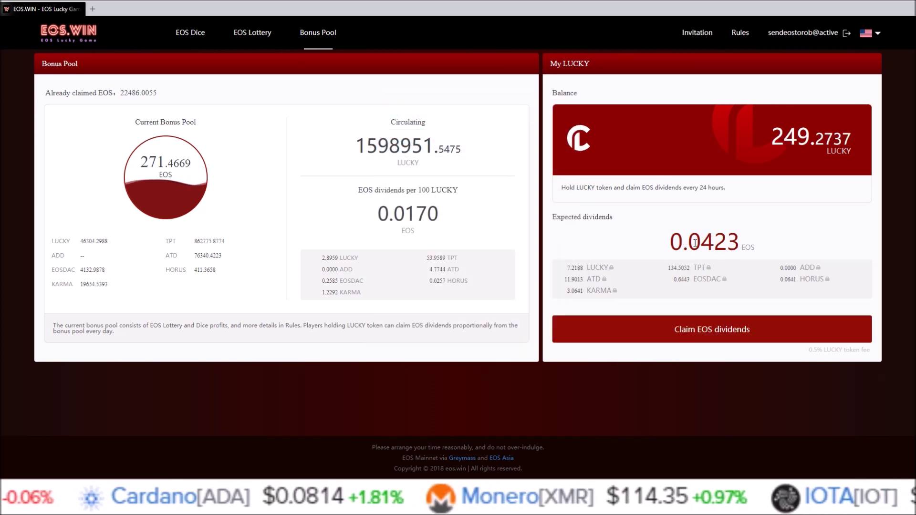
- Claim the EOS dividends from the bonus pool and approve the claimbonus action in Scatter
left_click(695, 334)
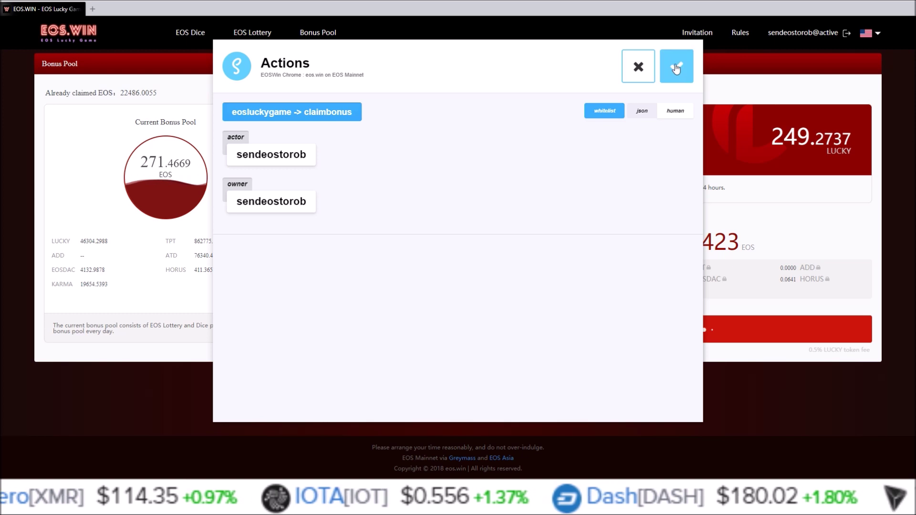
left_click(676, 68)
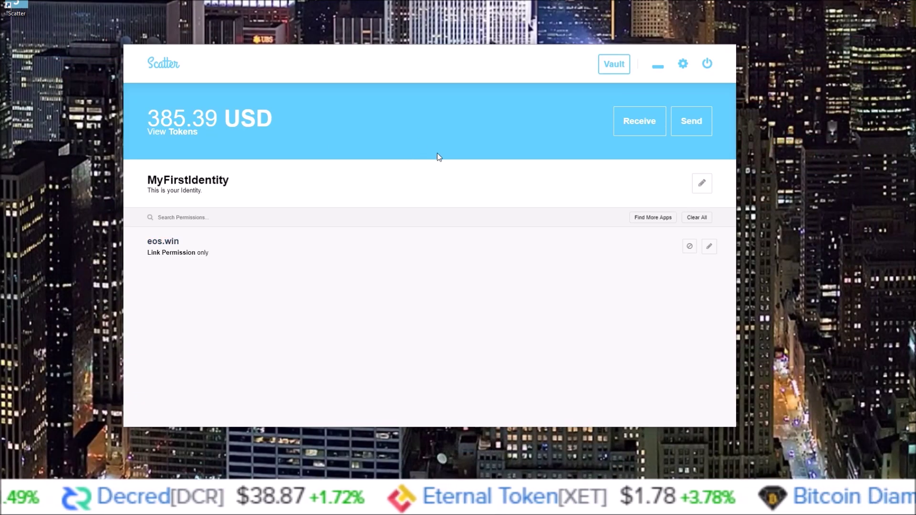
- In Scatter Desktop, examine the vault's options for adding a new entry, and leave the vault without creating one
left_click(605, 67)
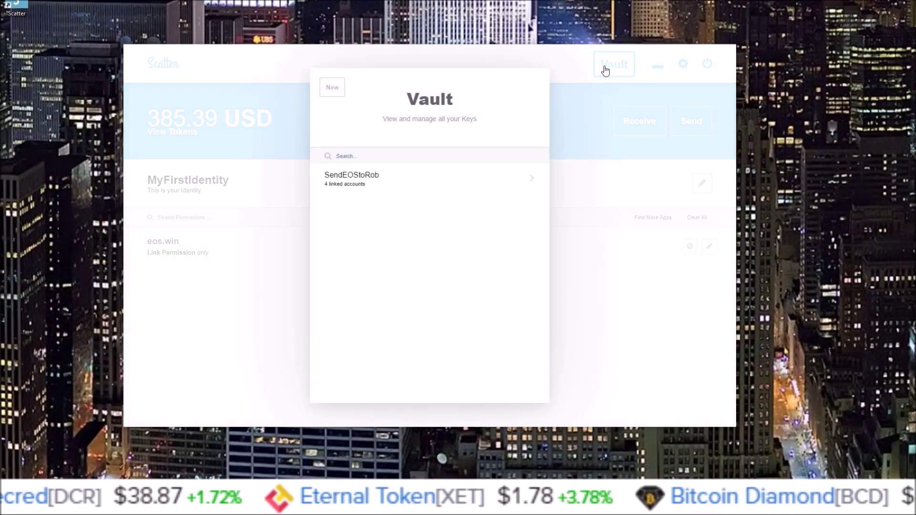
left_click(337, 94)
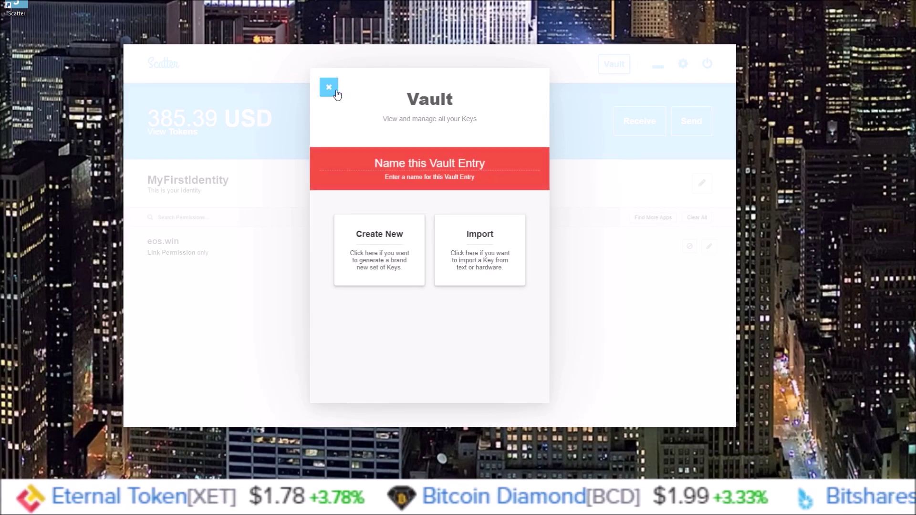
left_click(329, 87)
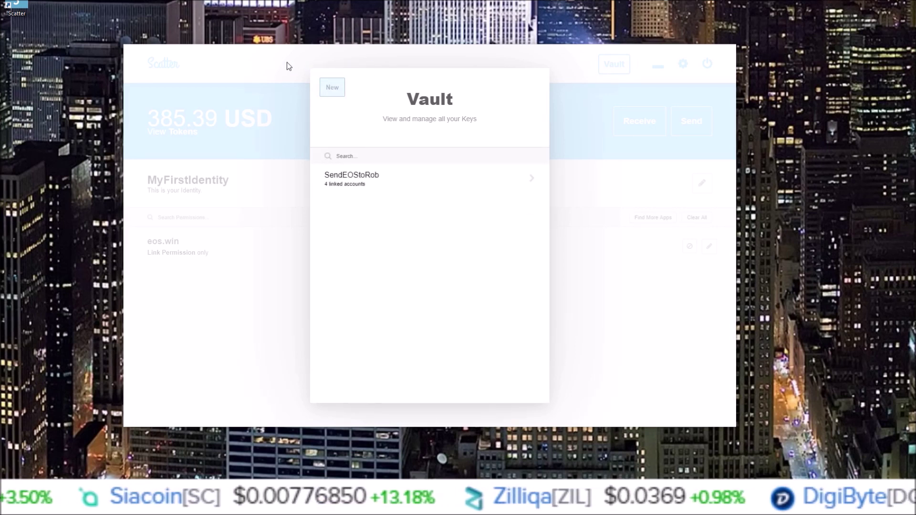
left_click(291, 208)
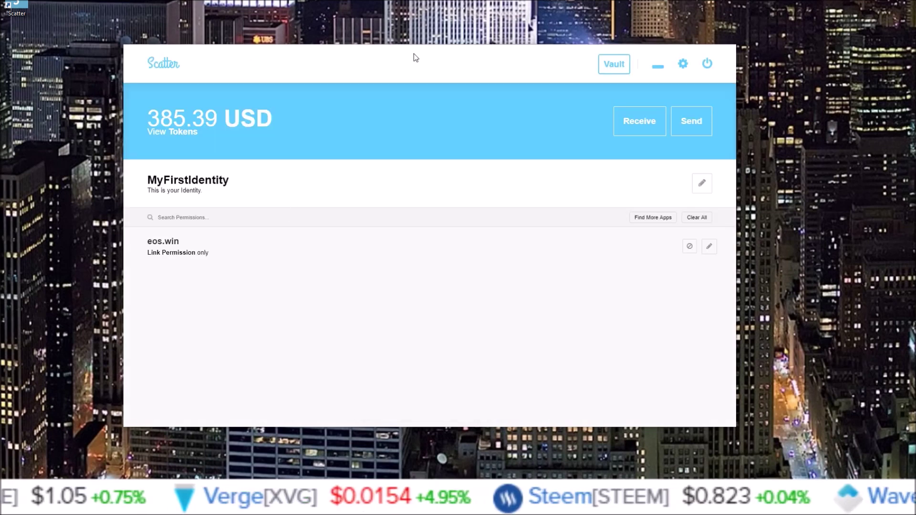
left_click_drag(416, 58, 445, 55)
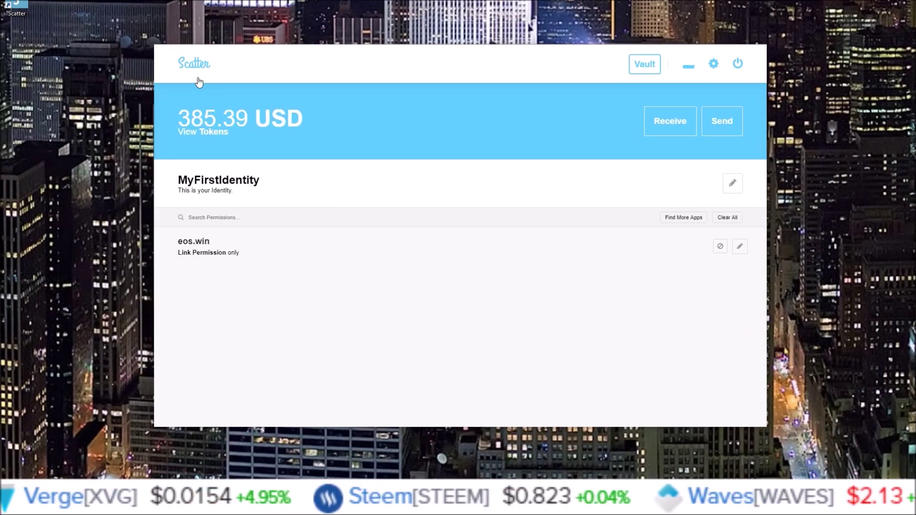